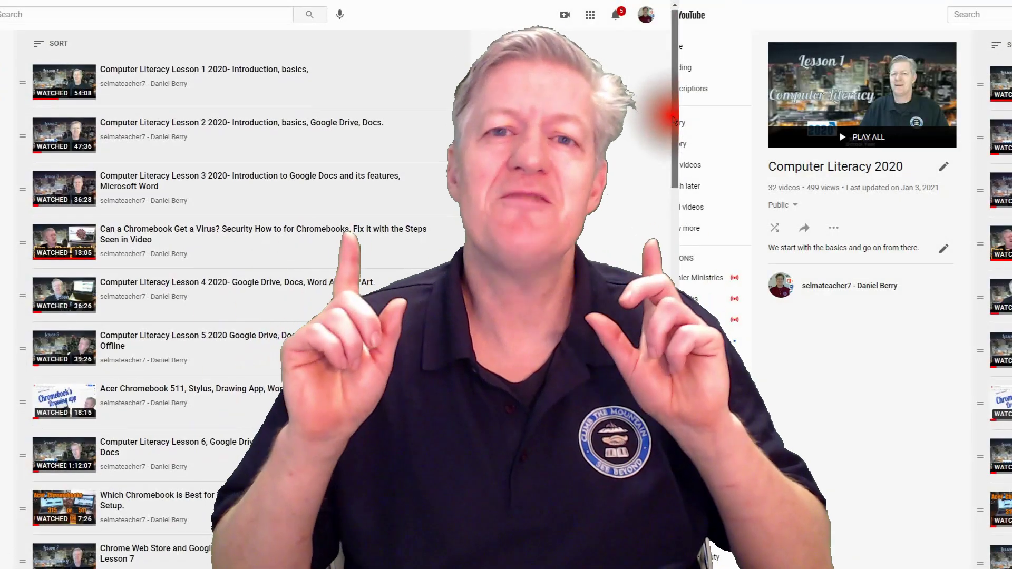
pyautogui.moveTo(674, 119); pyautogui.dragTo(671, 469)
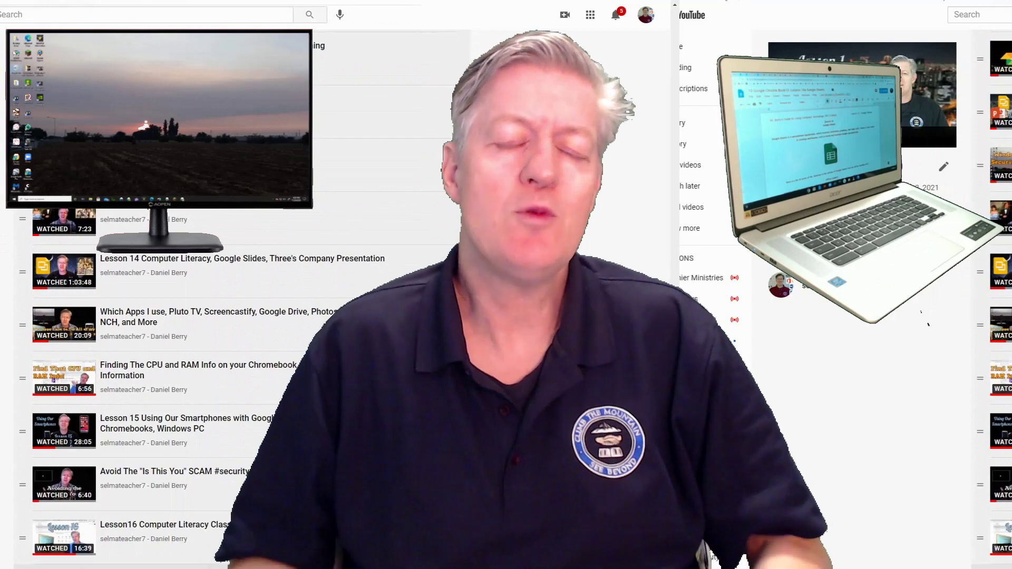
pyautogui.moveTo(671, 469); pyautogui.dragTo(671, 502)
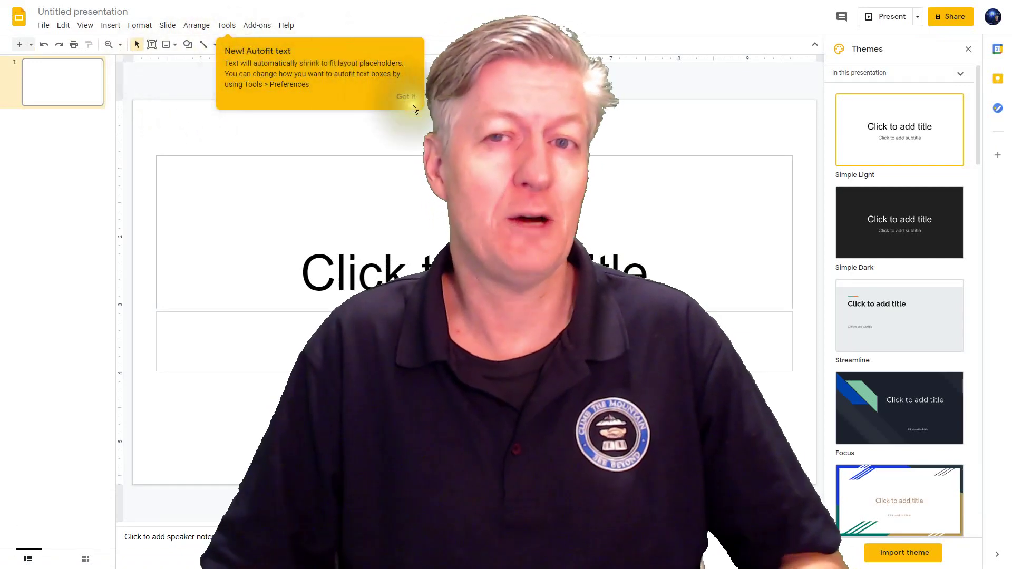
# Dismiss the Autofit tip in Google Slides and open the File menu.
pyautogui.click(406, 98)
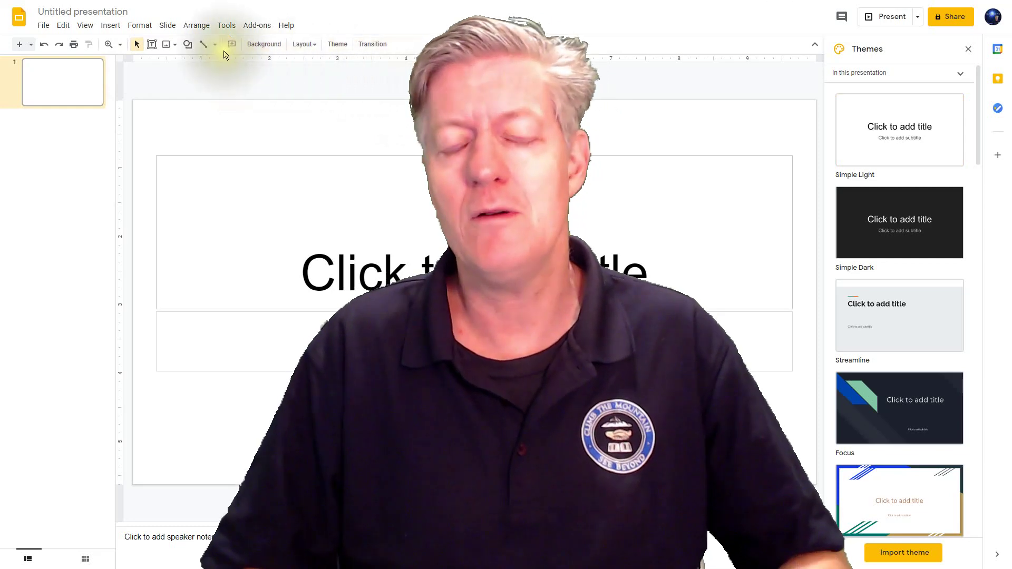
pyautogui.click(42, 29)
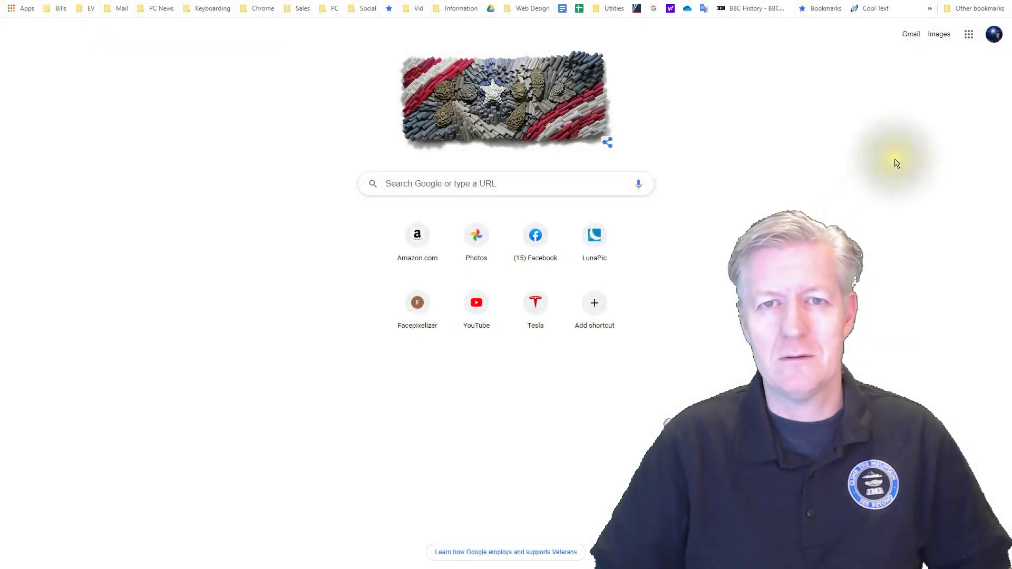
# Open Google Photos from the apps launcher and review its search suggestions, then close them.
pyautogui.click(970, 38)
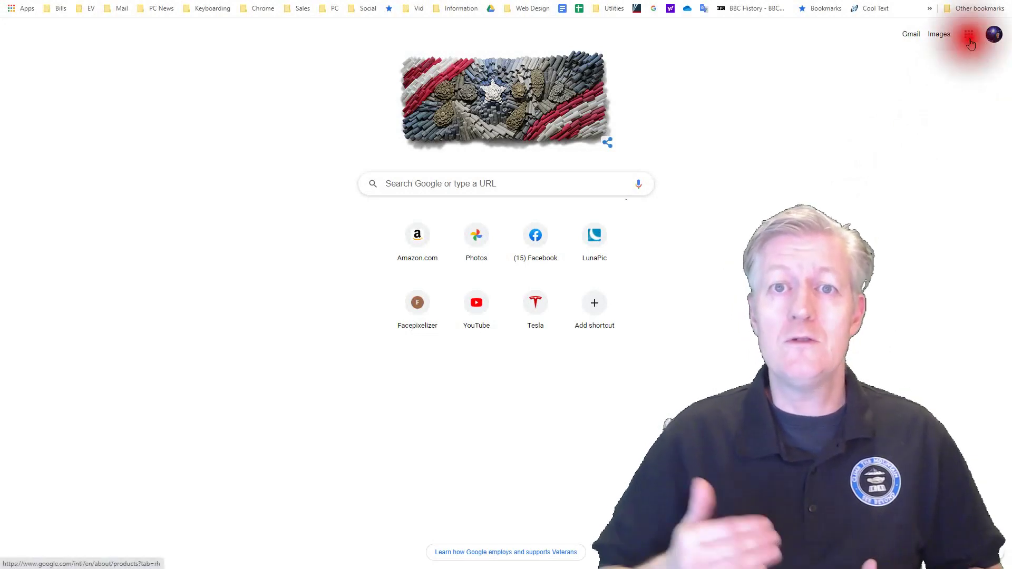
pyautogui.click(875, 131)
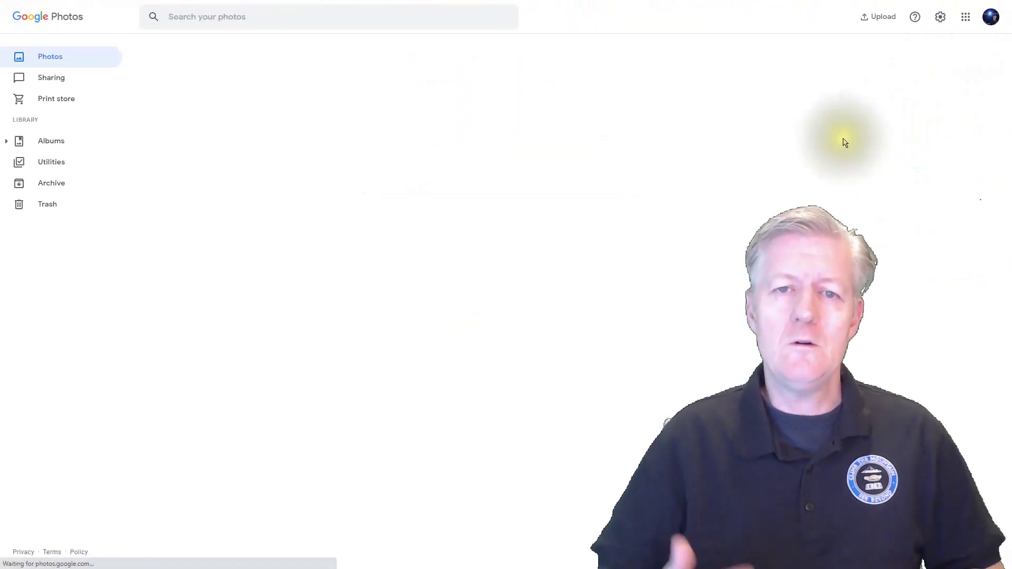
pyautogui.scroll(-2, 723, 315)
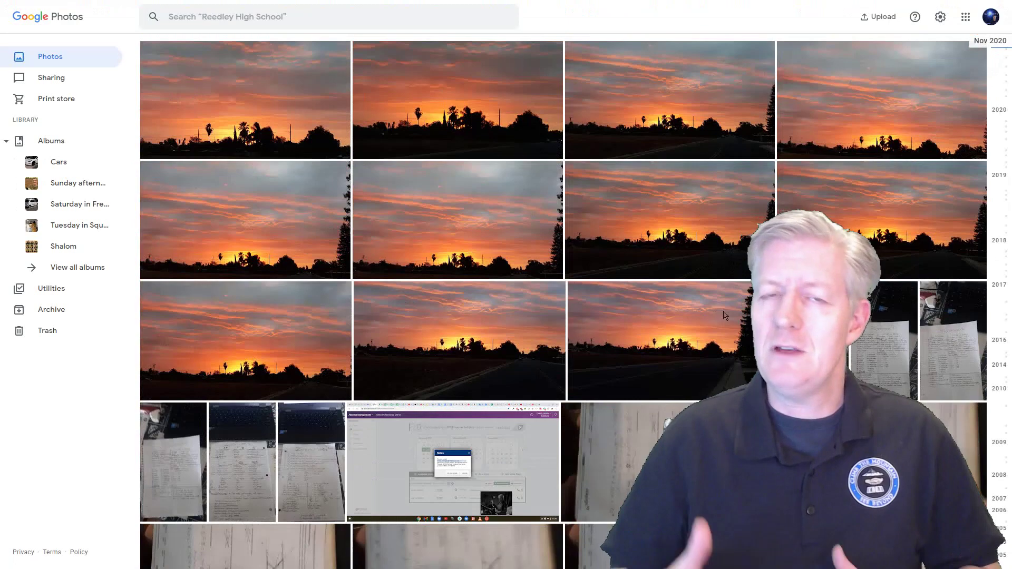
pyautogui.scroll(2, 723, 315)
pyautogui.scroll(-2, 724, 315)
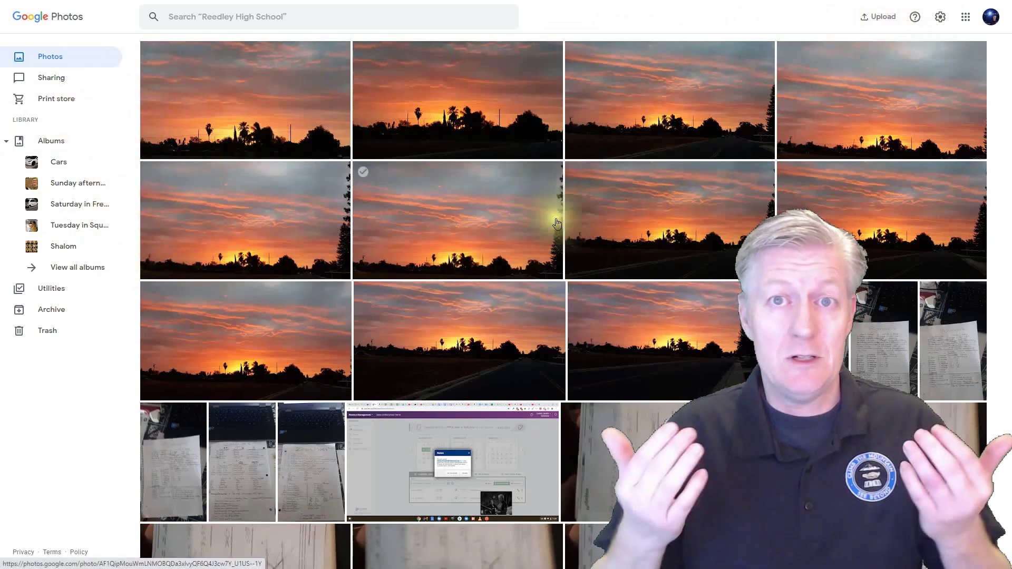
pyautogui.moveTo(246, 100)
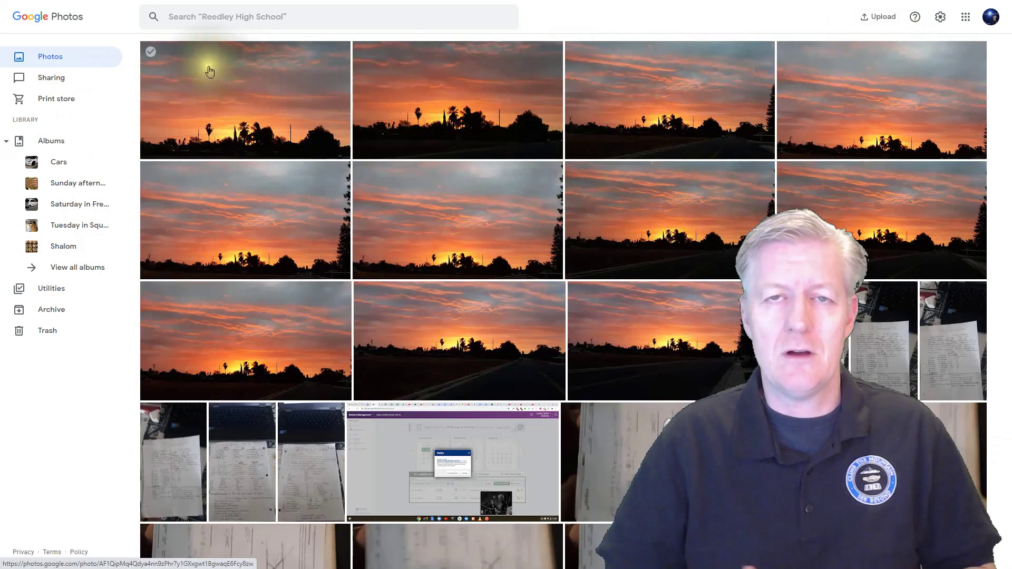
pyautogui.click(209, 14)
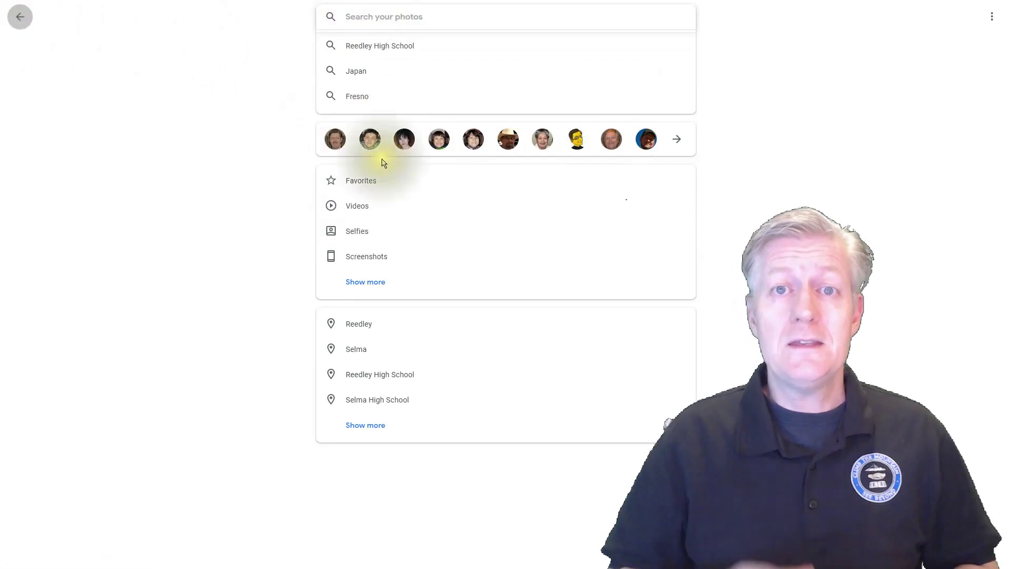
pyautogui.press('Escape')
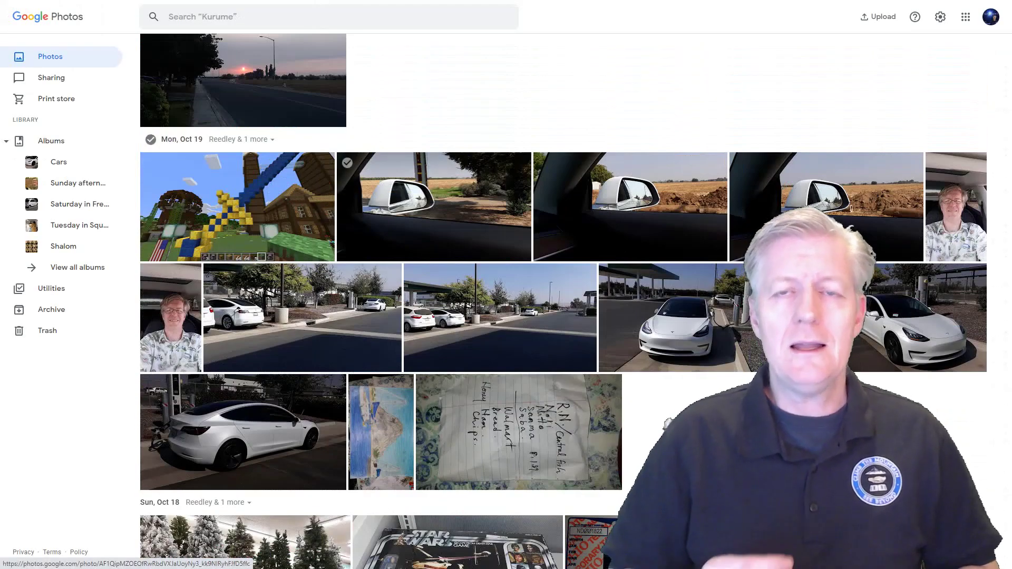
# Search the Google Photos library for 'tesla'.
pyautogui.click(240, 17)
pyautogui.write('tesl')
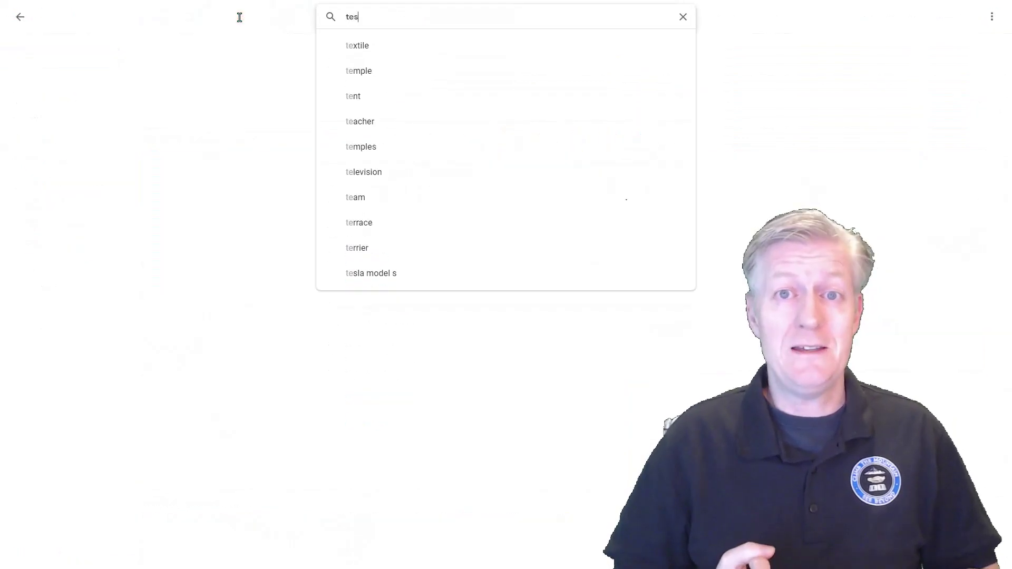
pyautogui.write('a')
pyautogui.press('Return')
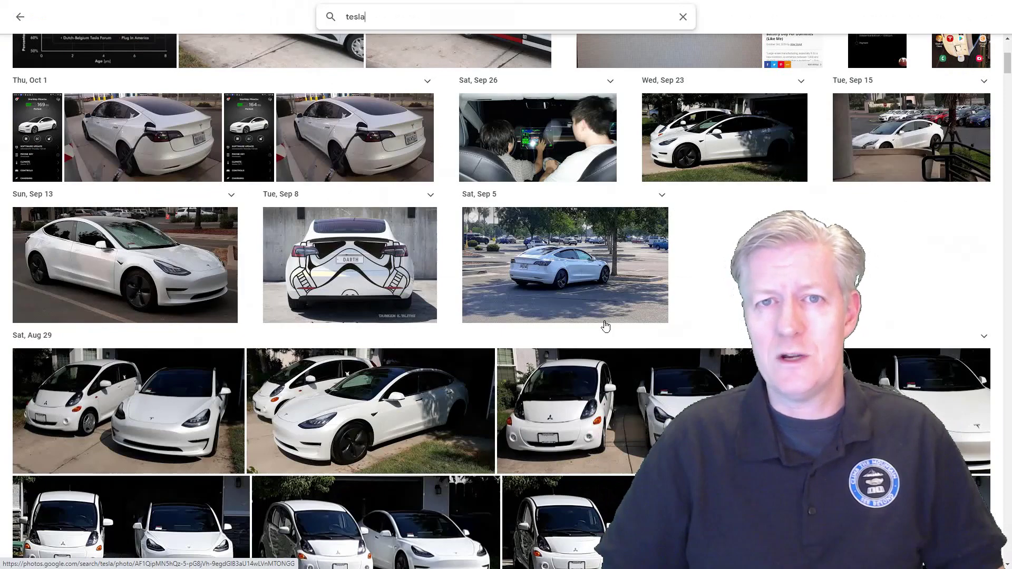
pyautogui.scroll(-2, 604, 326)
pyautogui.scroll(-1, 605, 326)
pyautogui.scroll(-2, 605, 326)
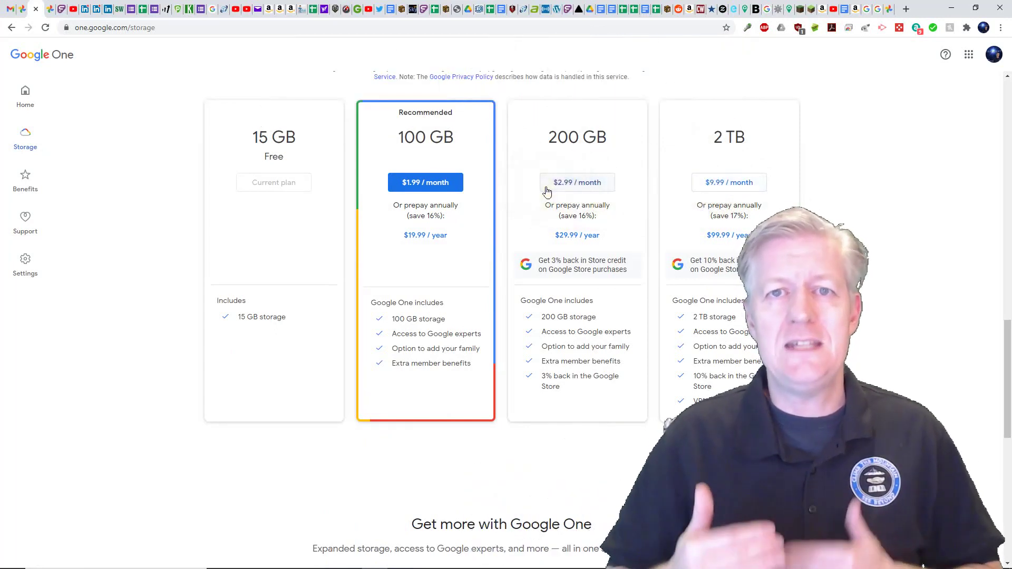
pyautogui.scroll(10, 546, 192)
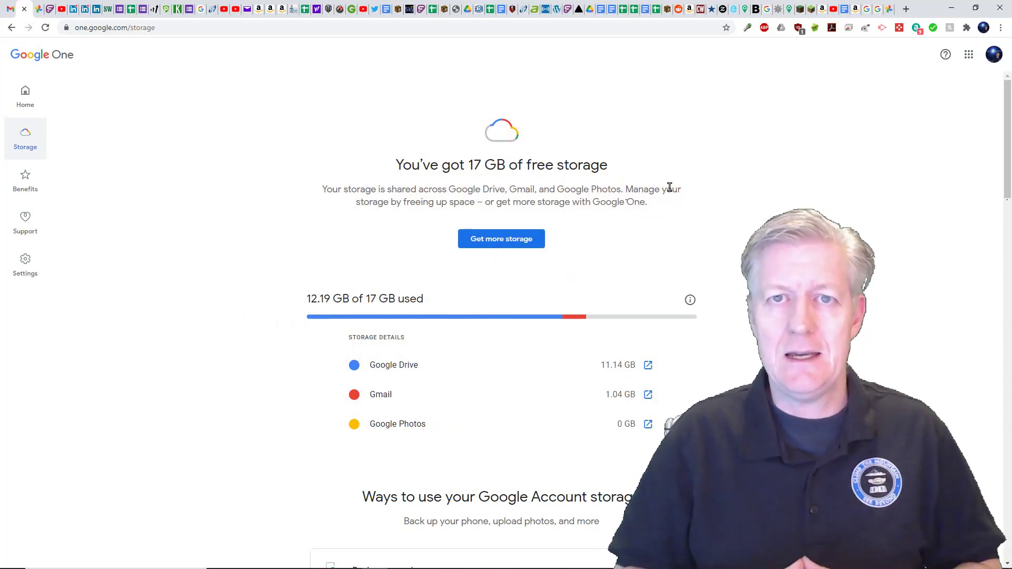
pyautogui.scroll(-1, 617, 253)
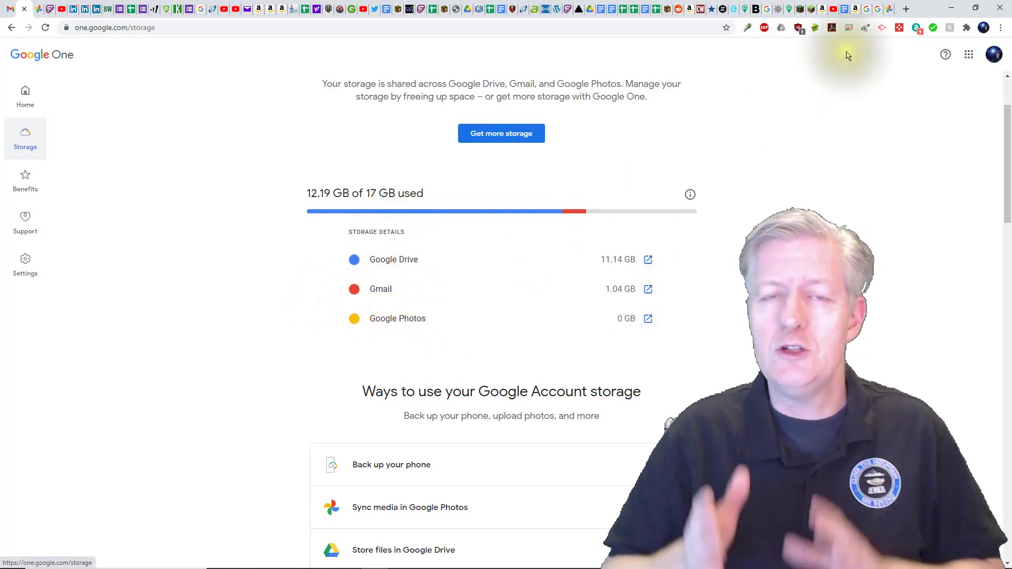
# Try a 'tesla model s' search, revert to 'tesla', and scroll the results.
pyautogui.click(891, 11)
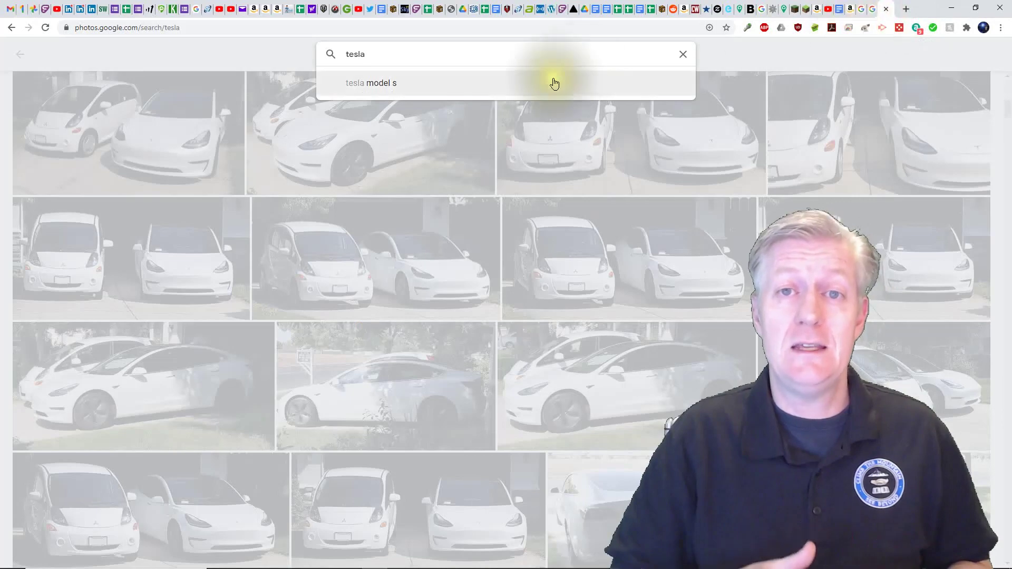
pyautogui.press('Down')
pyautogui.press('Return')
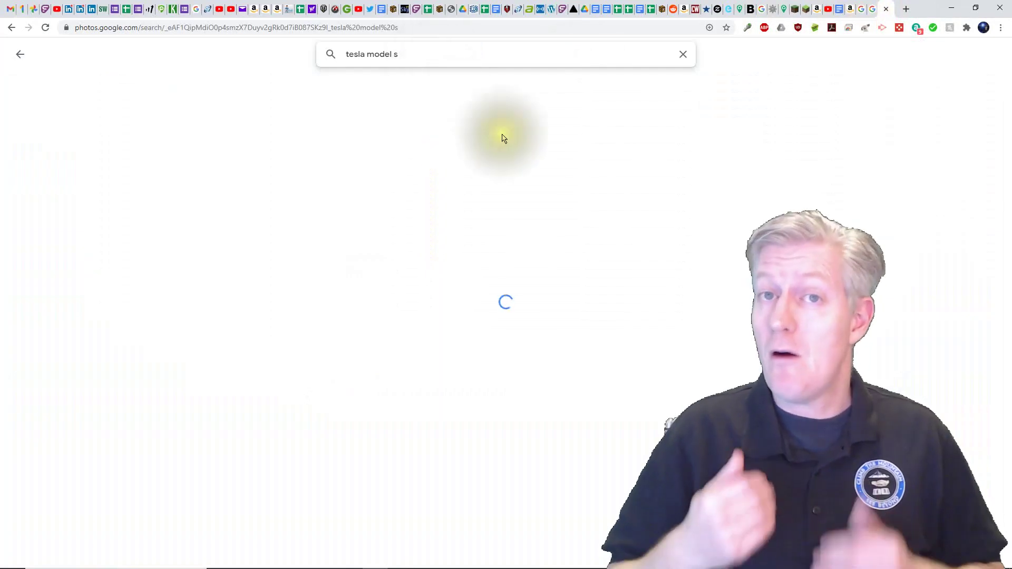
pyautogui.scroll(-4, 594, 238)
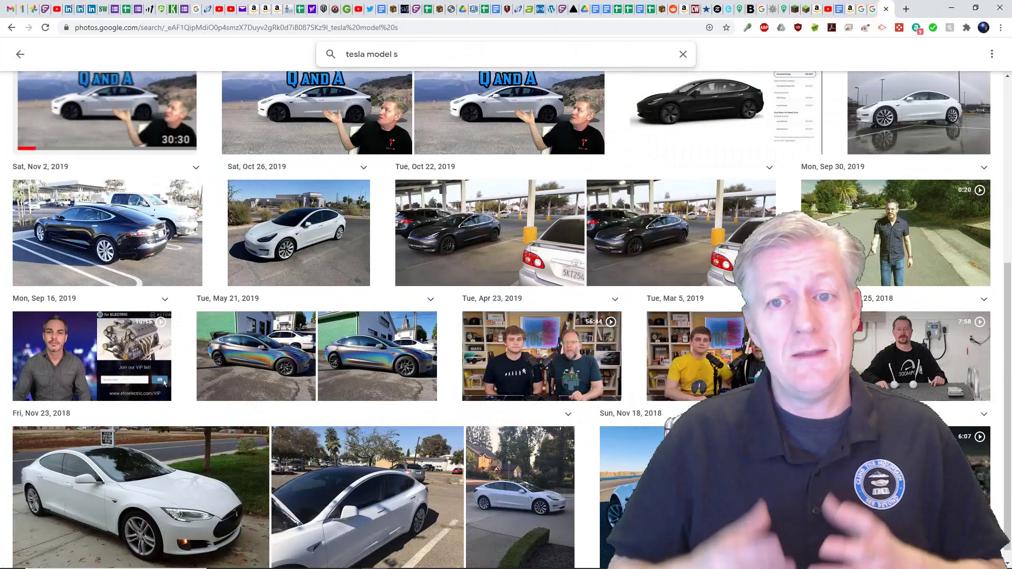
pyautogui.scroll(2, 593, 329)
pyautogui.scroll(2, 592, 330)
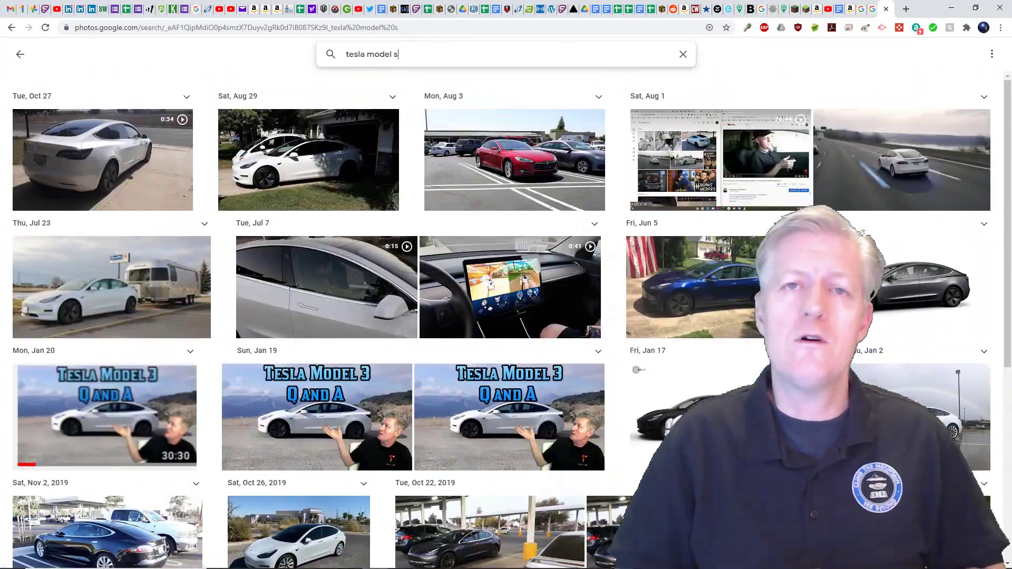
pyautogui.scroll(-4, 592, 331)
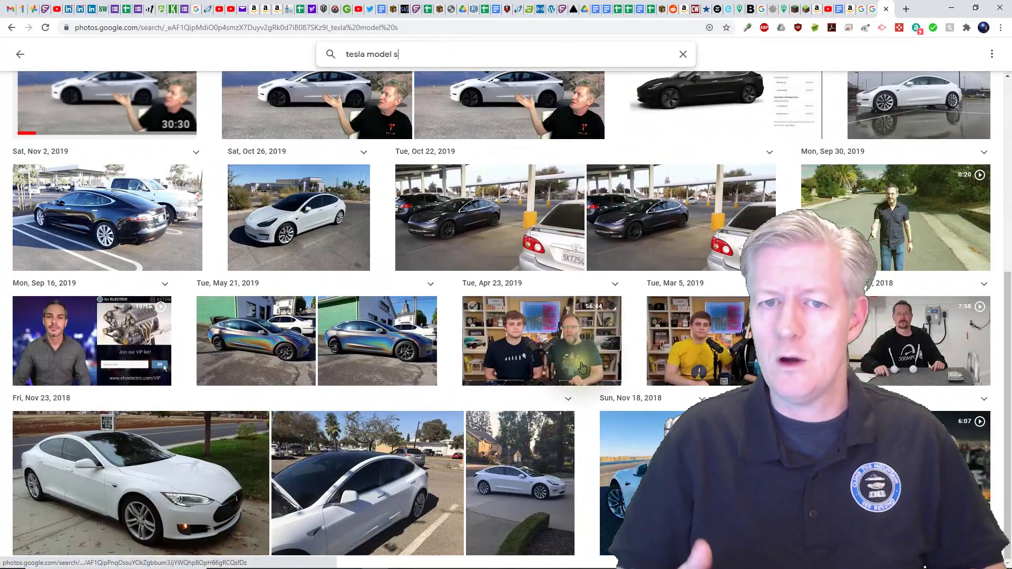
pyautogui.scroll(3, 582, 370)
pyautogui.scroll(1, 582, 369)
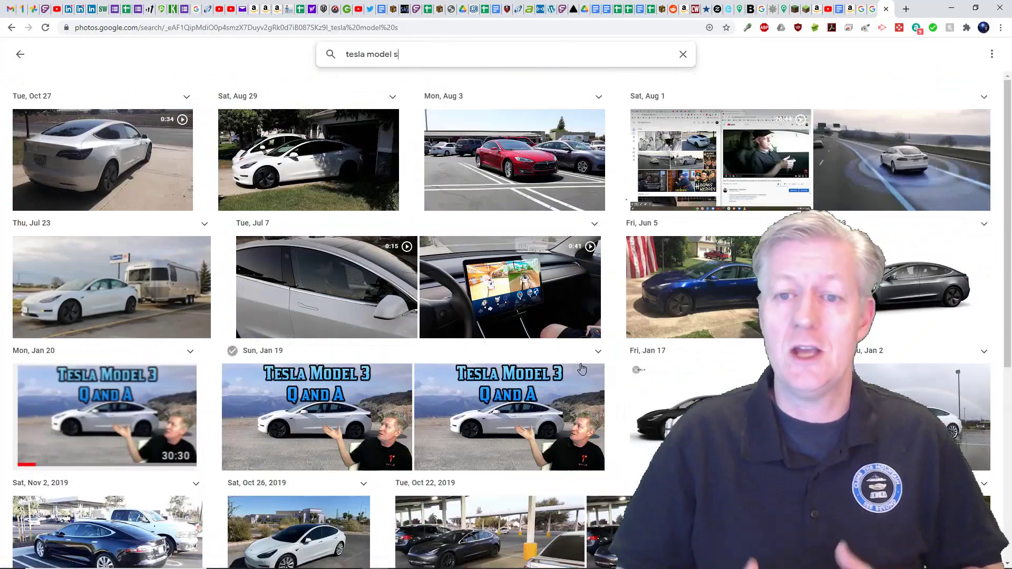
pyautogui.press('BackSpace')
pyautogui.press('BackSpace')
pyautogui.press('BackSpace')
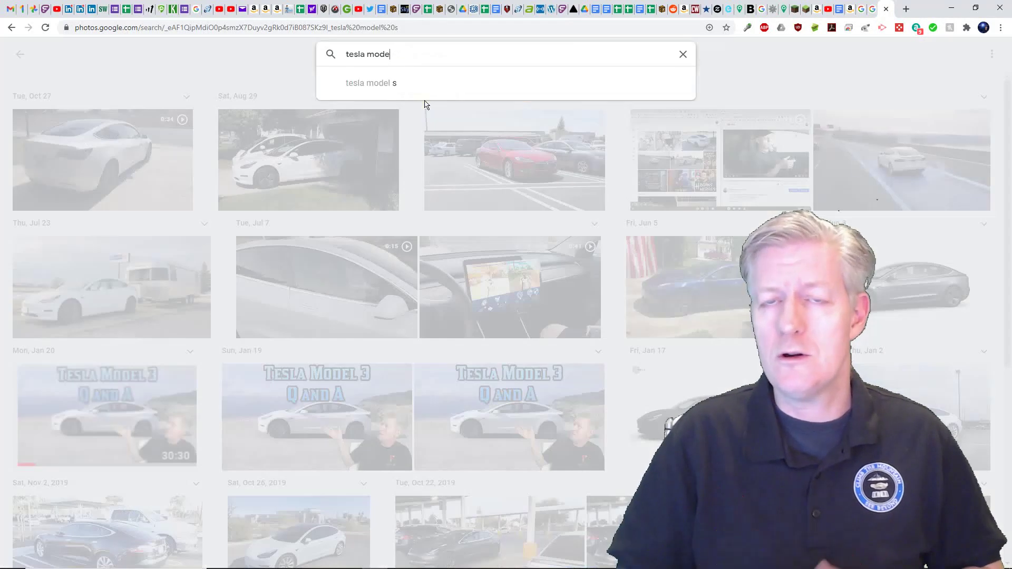
pyautogui.press('Return')
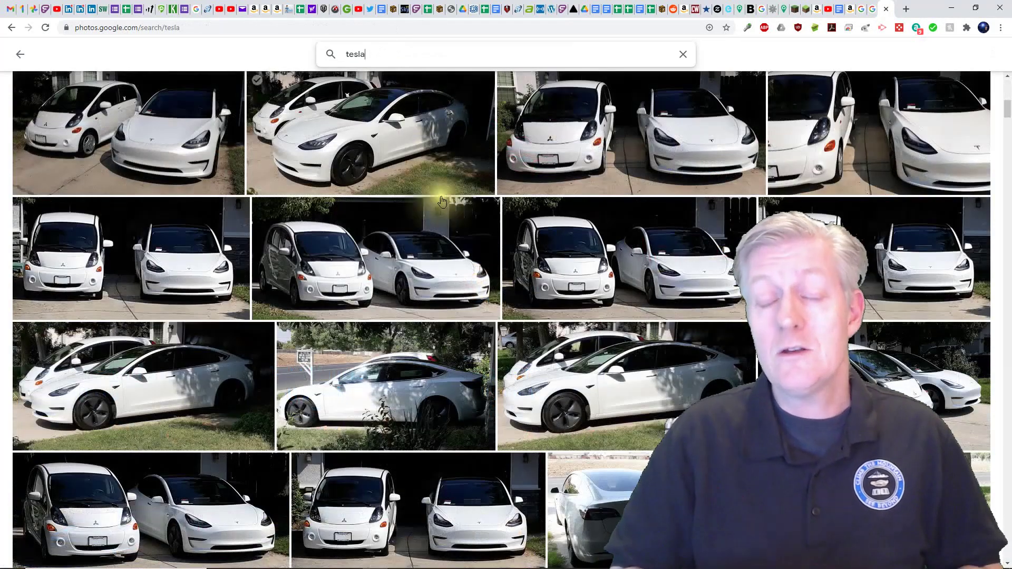
pyautogui.scroll(-3, 522, 305)
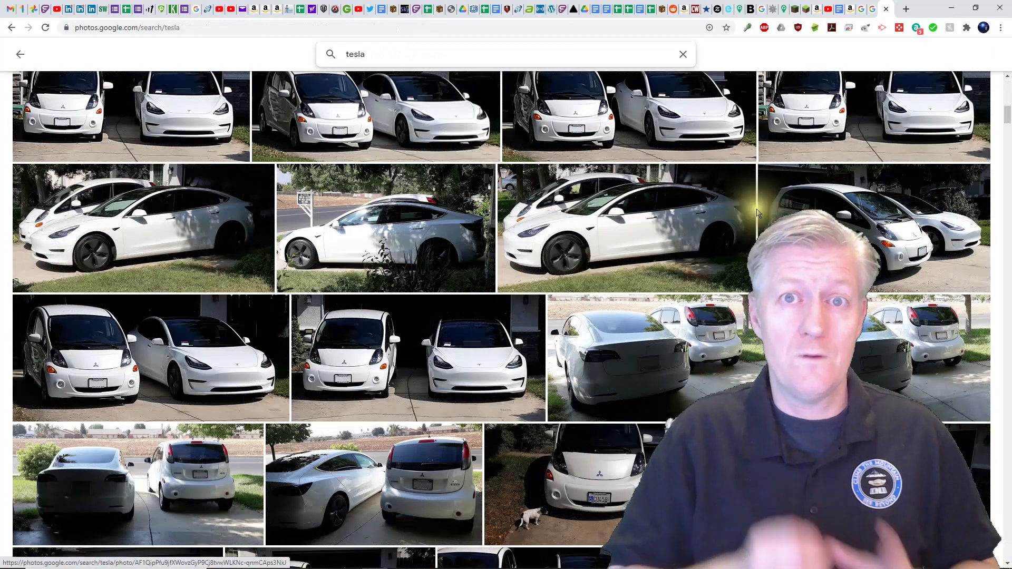
pyautogui.scroll(-3, 1000, 129)
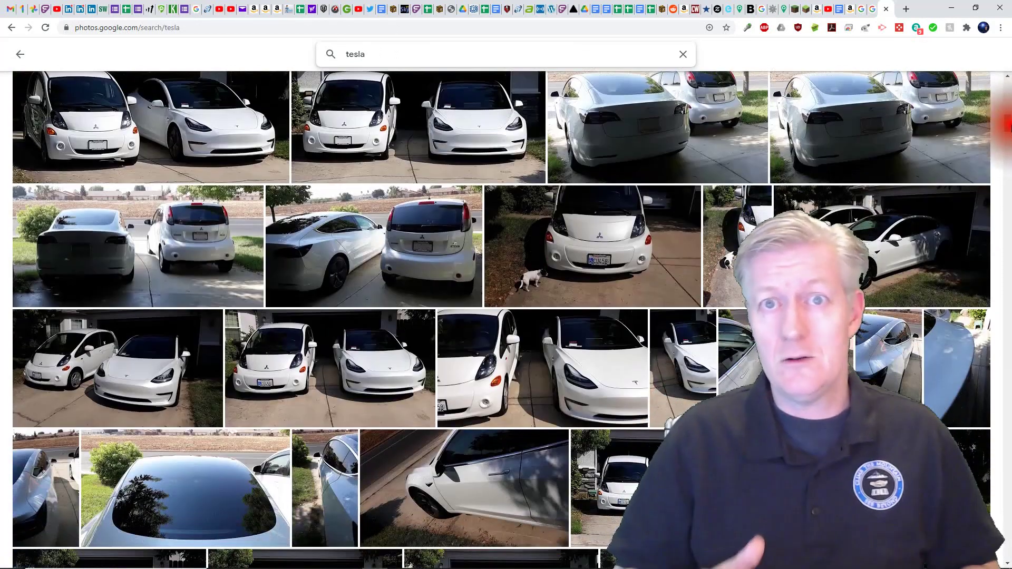
pyautogui.scroll(-2, 1000, 129)
pyautogui.scroll(-2, 1007, 131)
pyautogui.scroll(-2, 1006, 135)
pyautogui.scroll(-1, 1006, 138)
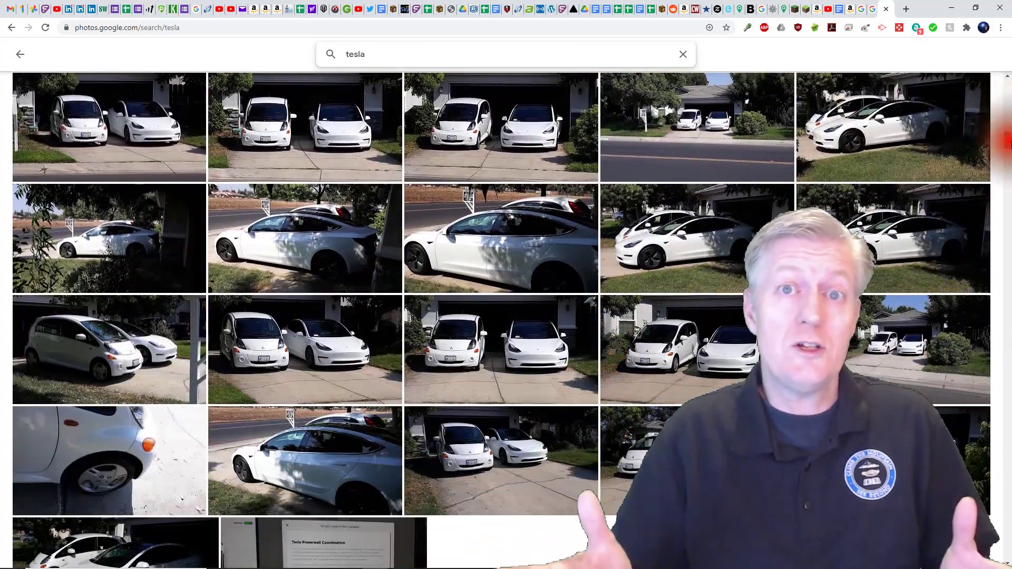
pyautogui.scroll(-2, 1006, 142)
pyautogui.scroll(-2, 1006, 150)
pyautogui.scroll(-1, 1007, 158)
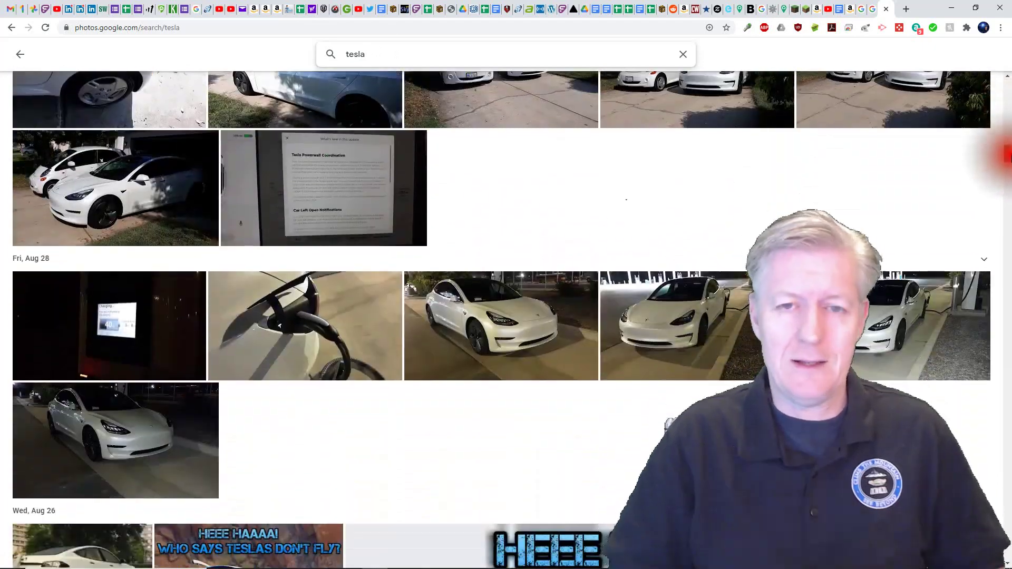
pyautogui.scroll(-3, 1007, 166)
pyautogui.scroll(-2, 1006, 170)
pyautogui.scroll(-2, 1005, 172)
pyautogui.scroll(-3, 1005, 174)
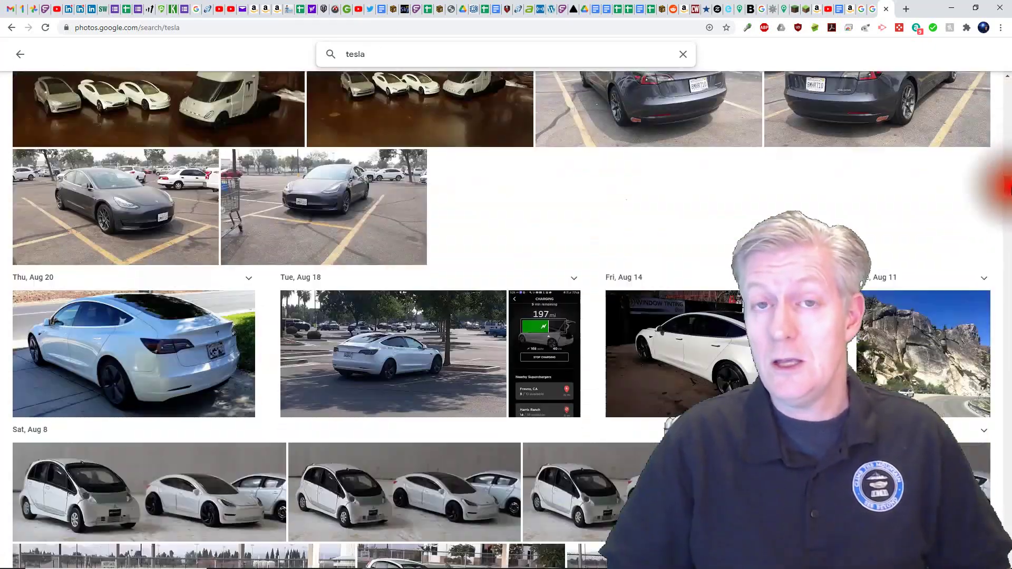
pyautogui.scroll(-3, 1005, 182)
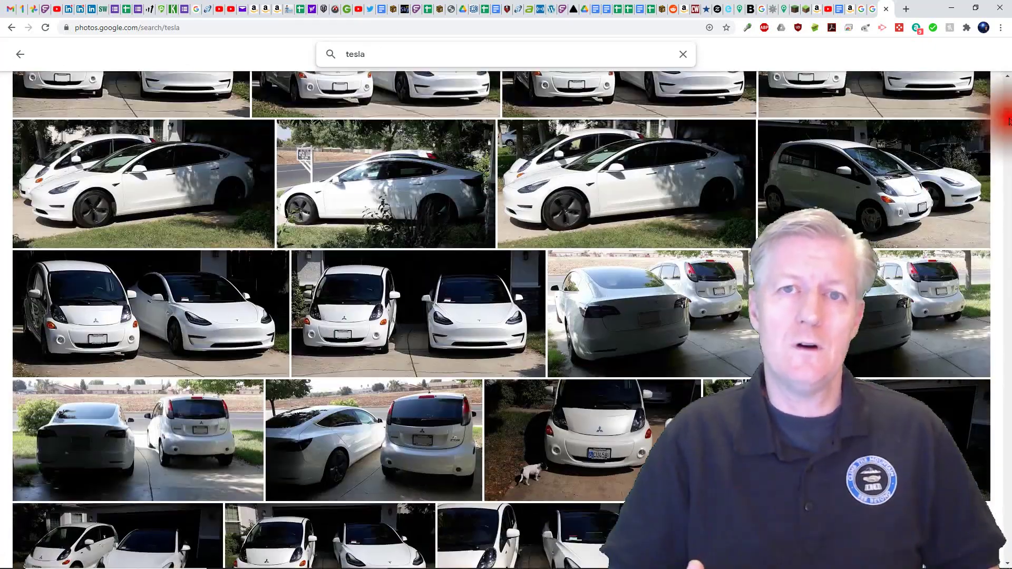
pyautogui.moveTo(1006, 194); pyautogui.dragTo(1007, 99)
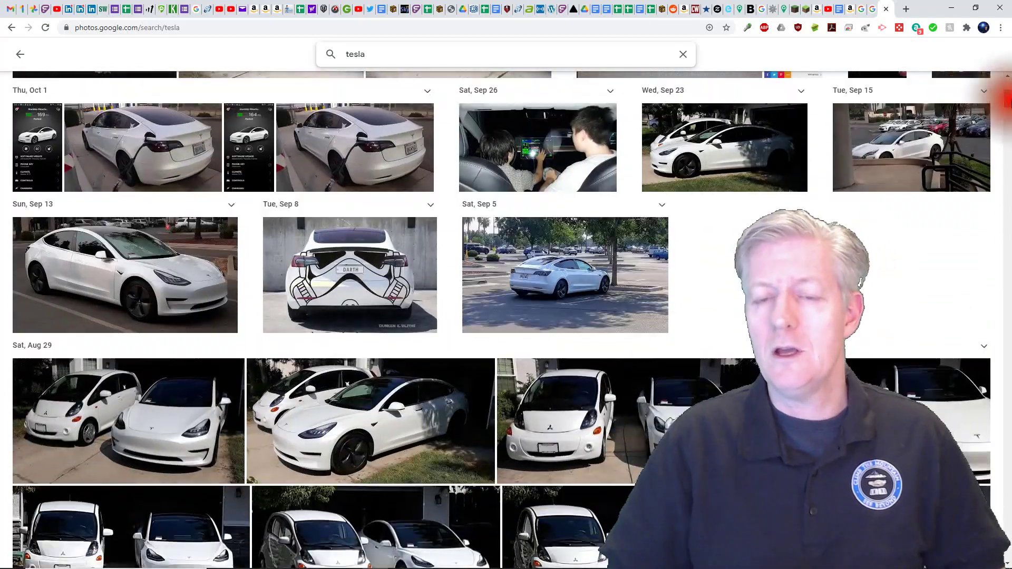
pyautogui.moveTo(1006, 99); pyautogui.dragTo(1007, 111)
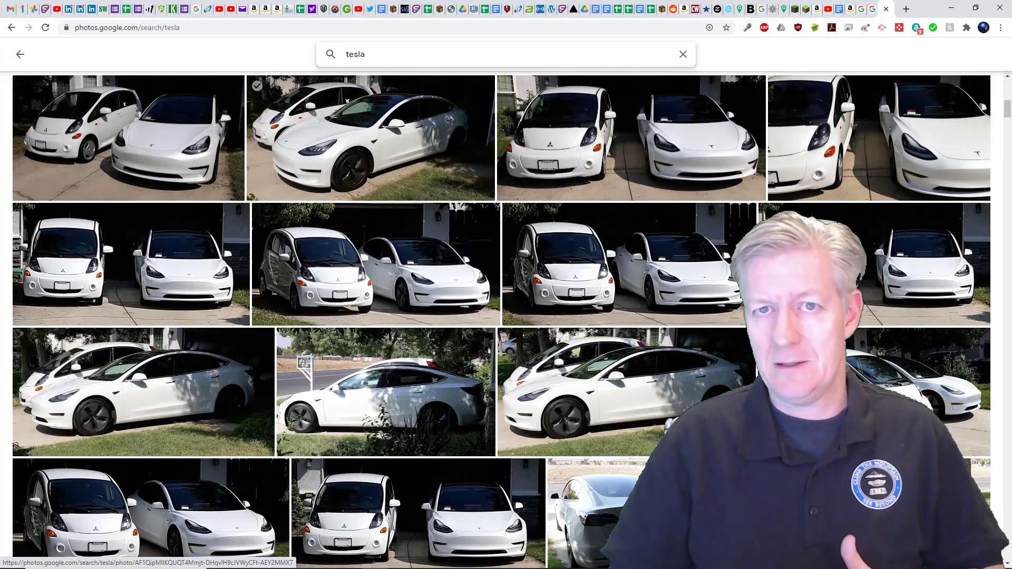
# Check the Google Photos storage estimate (about 9 months left), then return to the Google One overview.
pyautogui.click(26, 15)
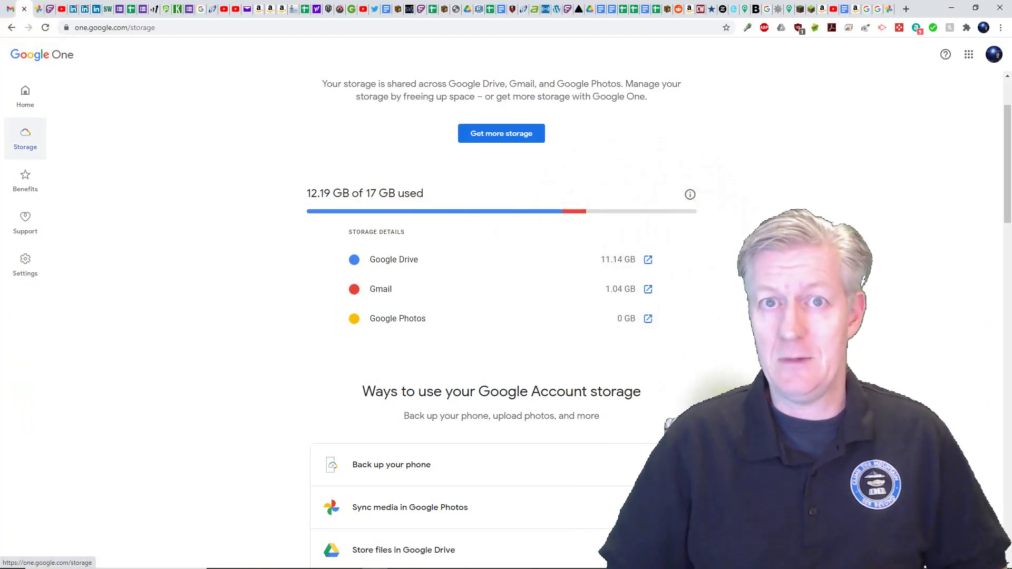
pyautogui.click(395, 463)
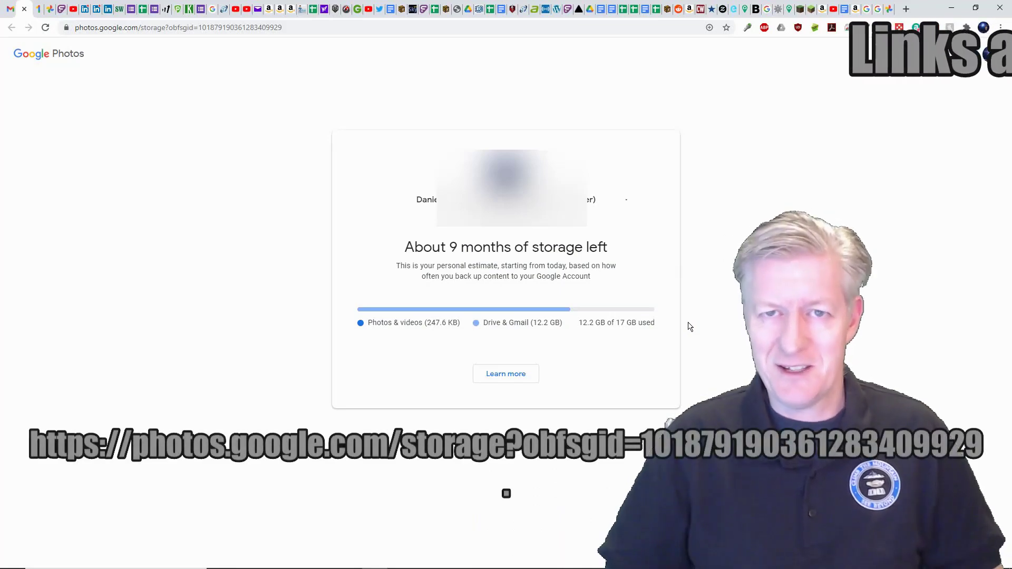
pyautogui.click(36, 11)
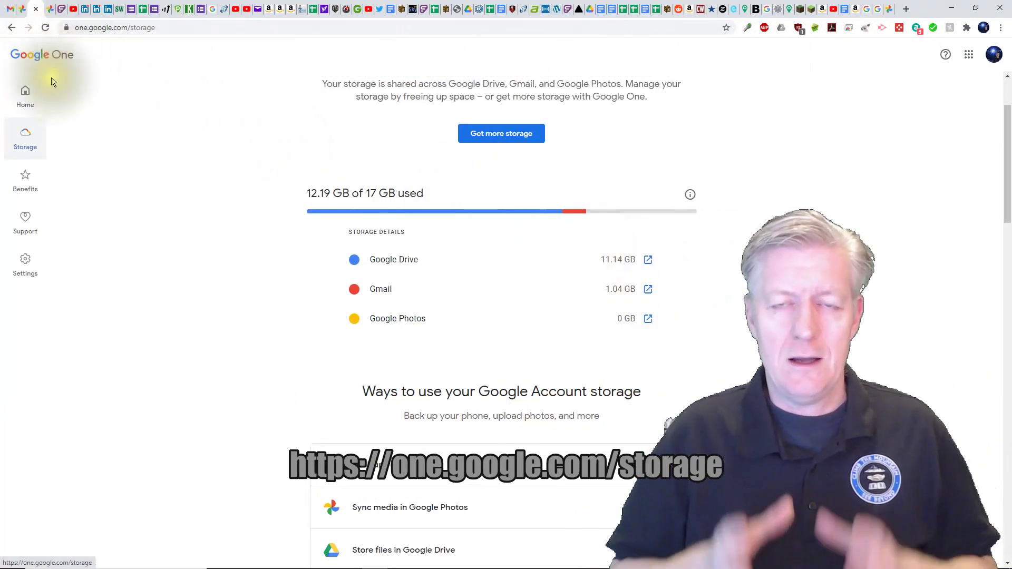
# Open Google One's Storage section, then go back to the tesla search results.
pyautogui.click(21, 145)
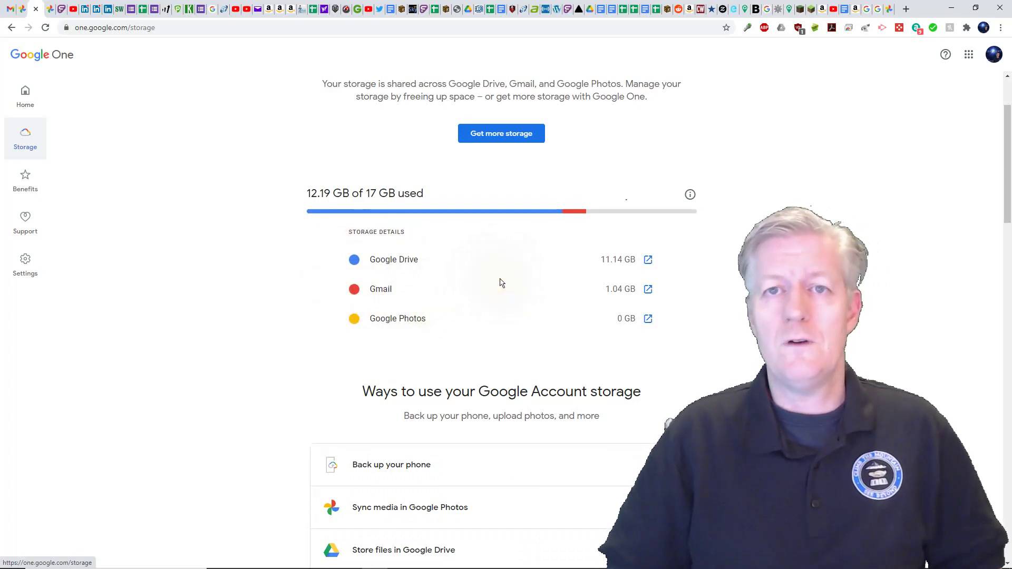
pyautogui.scroll(1, 500, 282)
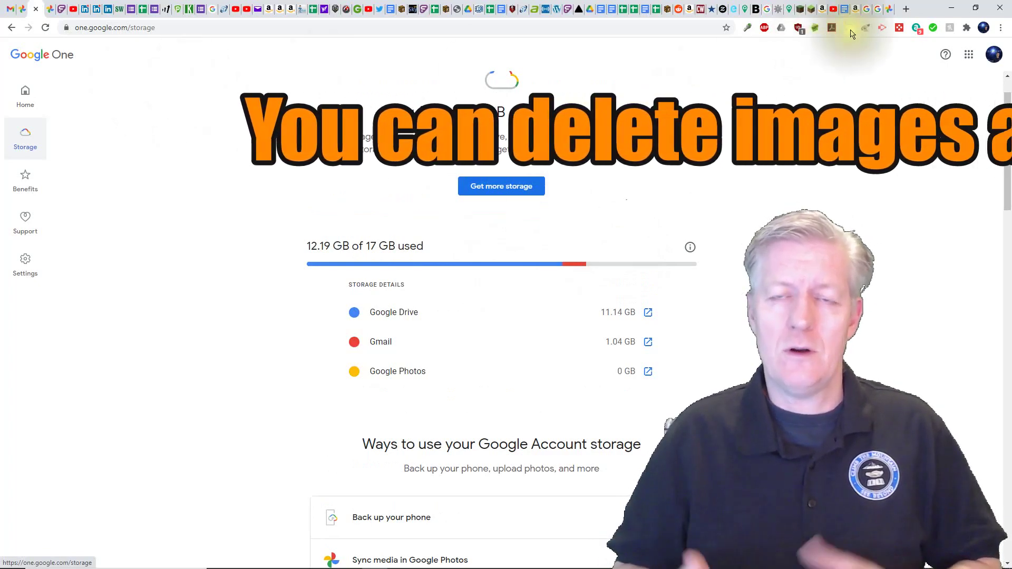
pyautogui.click(873, 9)
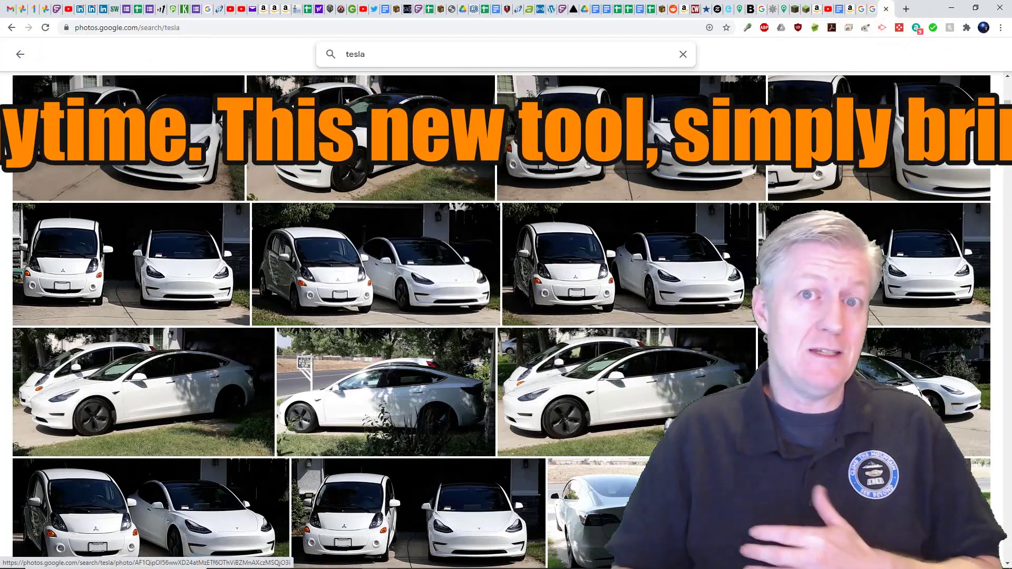
pyautogui.scroll(-2, 506, 316)
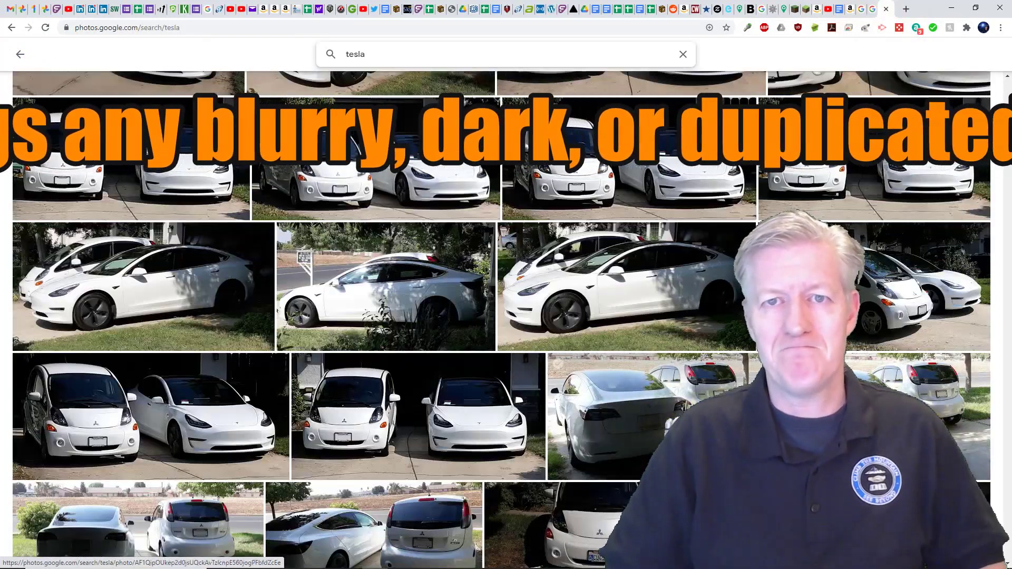
pyautogui.scroll(-1, 881, 274)
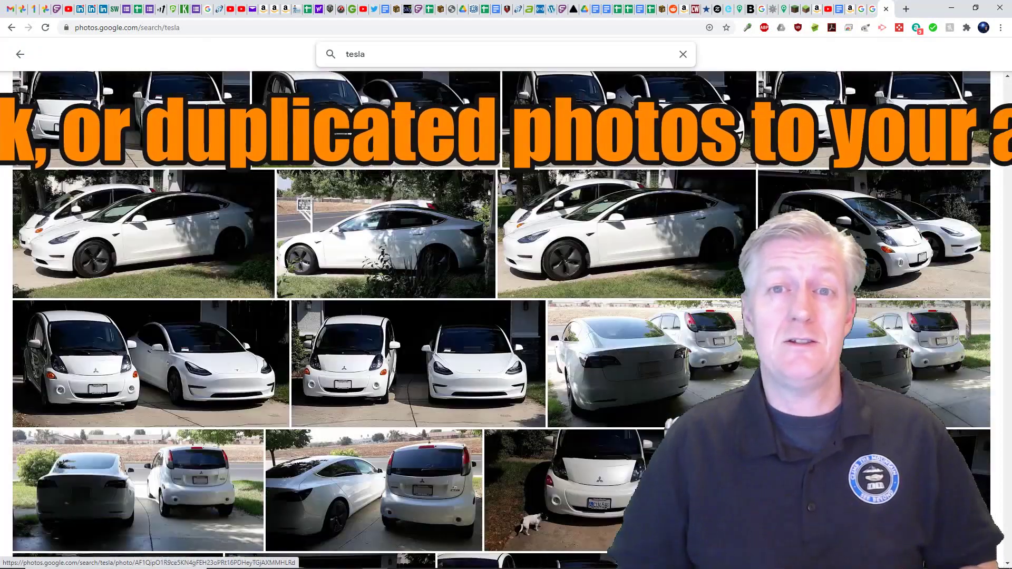
pyautogui.scroll(-1, 881, 275)
pyautogui.scroll(-2, 880, 274)
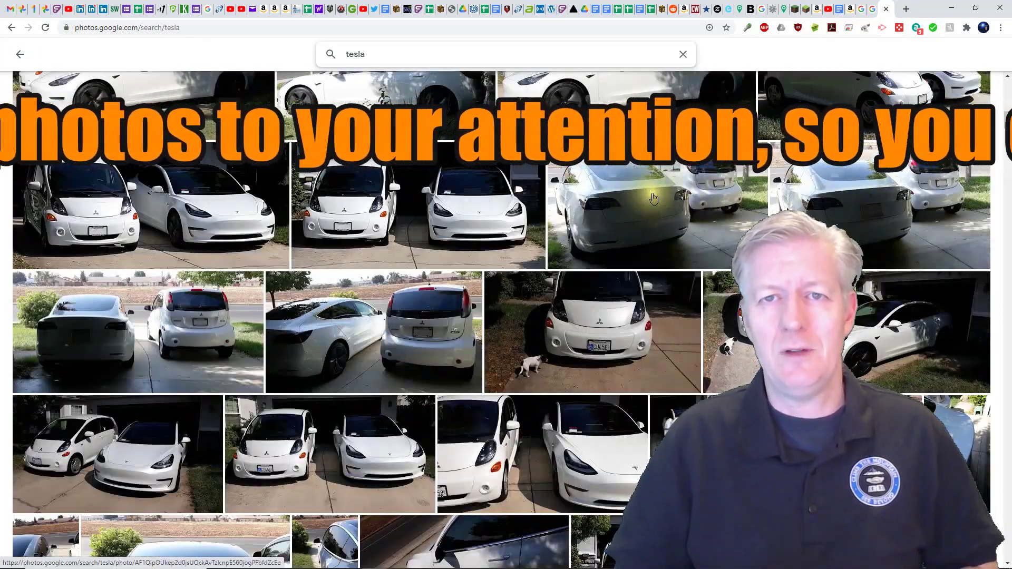
pyautogui.scroll(3, 748, 210)
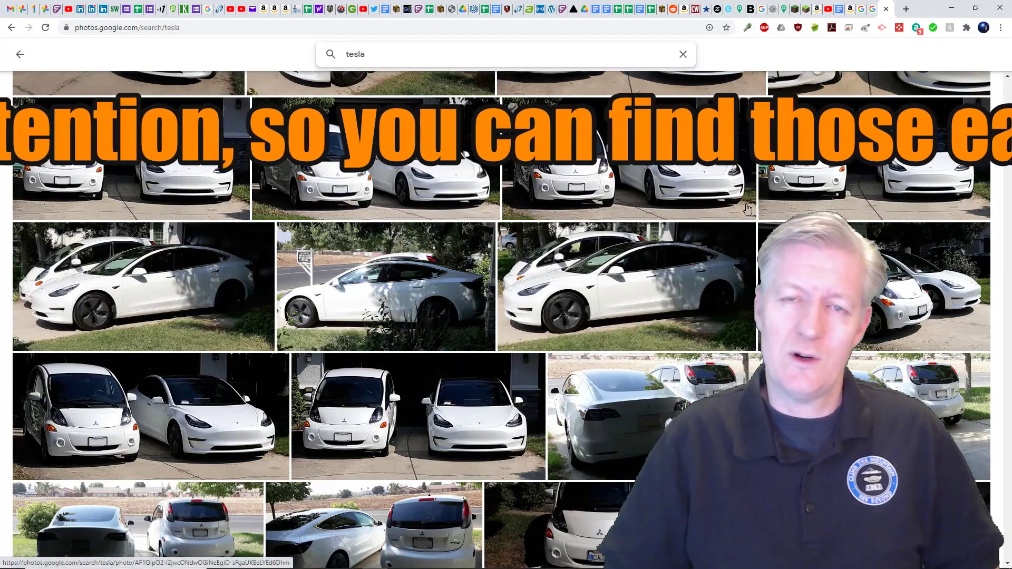
pyautogui.scroll(2, 748, 209)
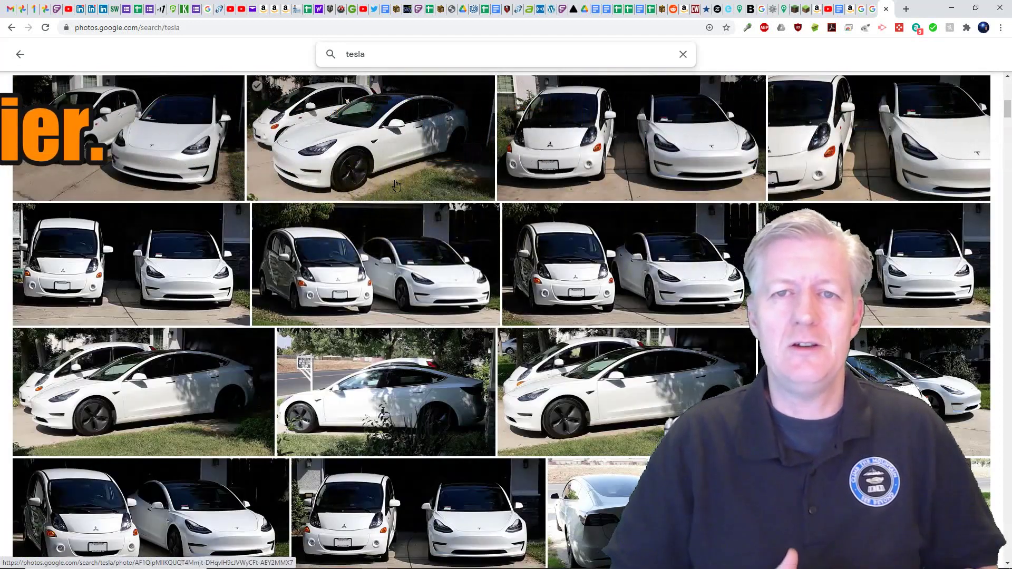
# Go back to the Google One storage overview tab.
pyautogui.click(29, 14)
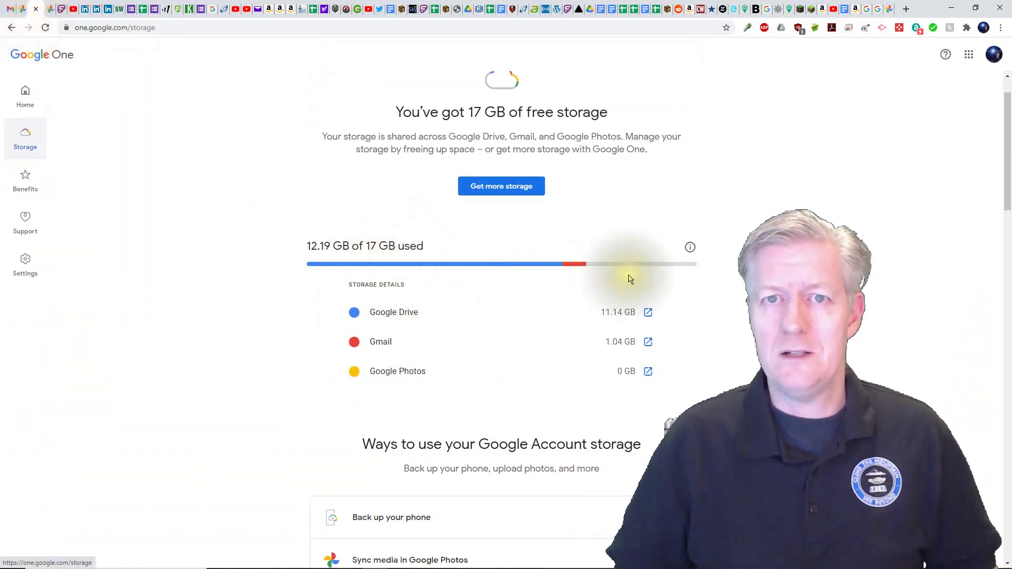
# Open 'Get more storage' to show the 100 GB, 200 GB and 2 TB paid plans.
pyautogui.click(493, 191)
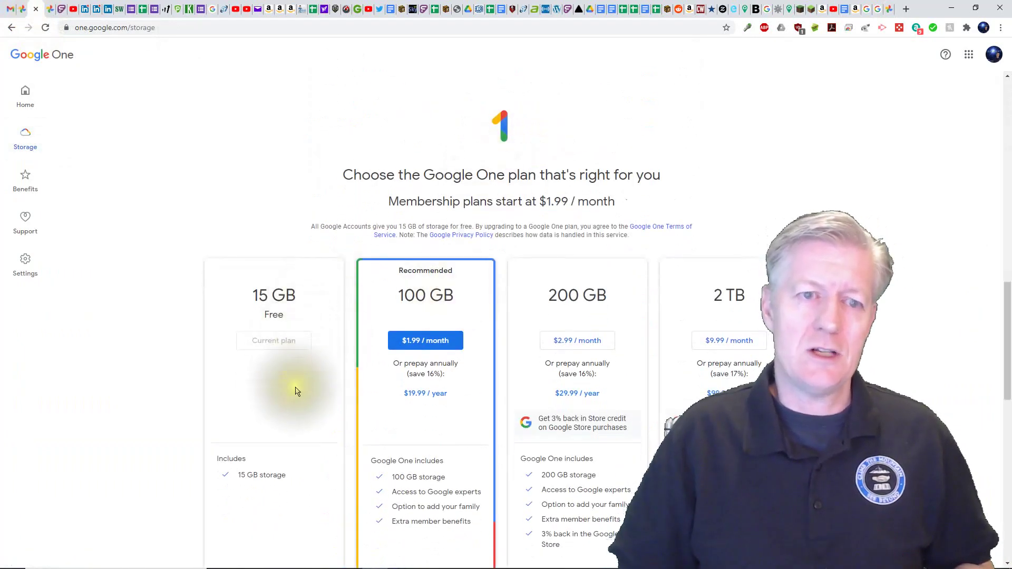
pyautogui.scroll(-2, 404, 420)
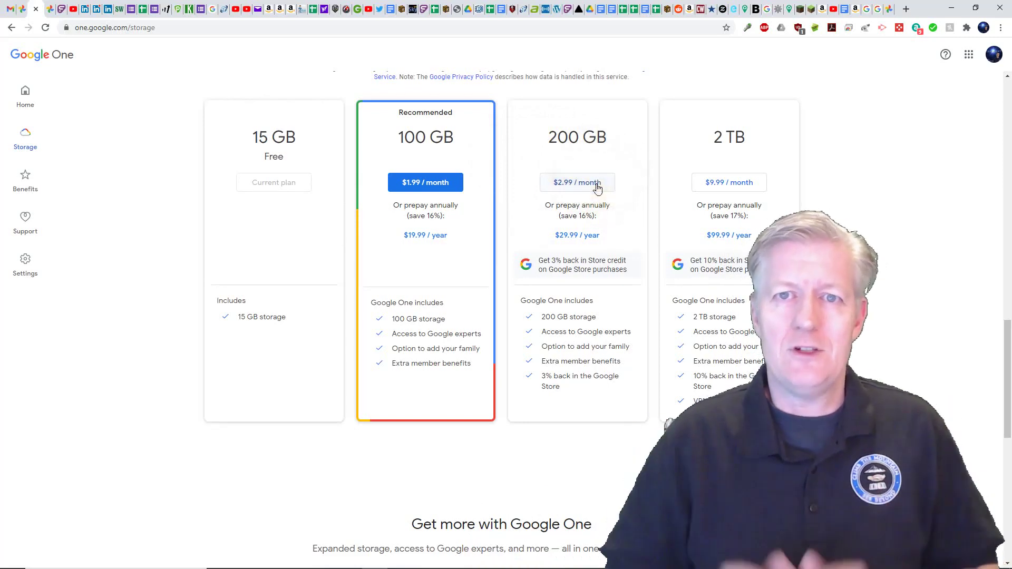
pyautogui.scroll(2, 598, 188)
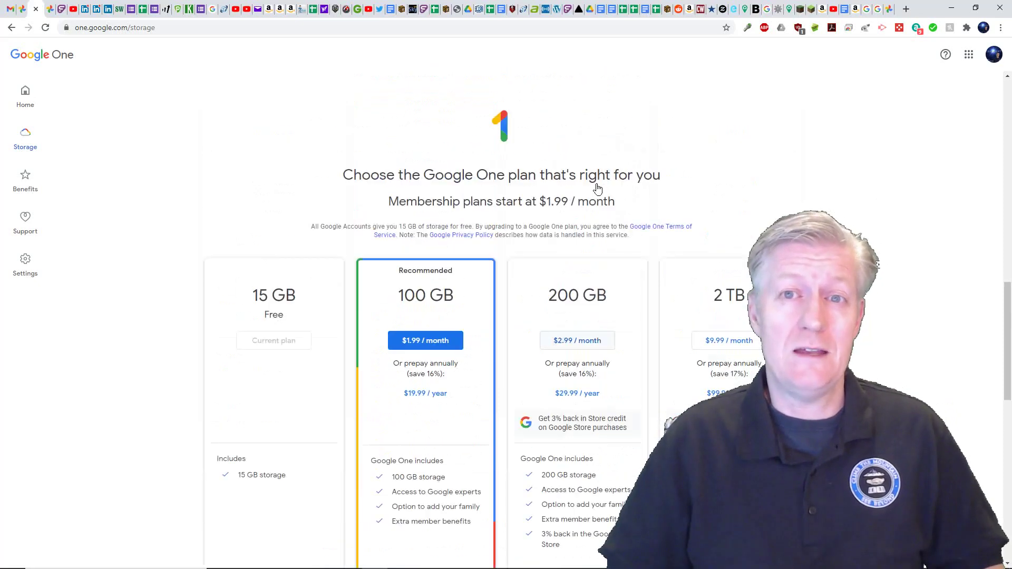
pyautogui.scroll(1, 598, 189)
pyautogui.scroll(1, 597, 188)
pyautogui.scroll(1, 597, 189)
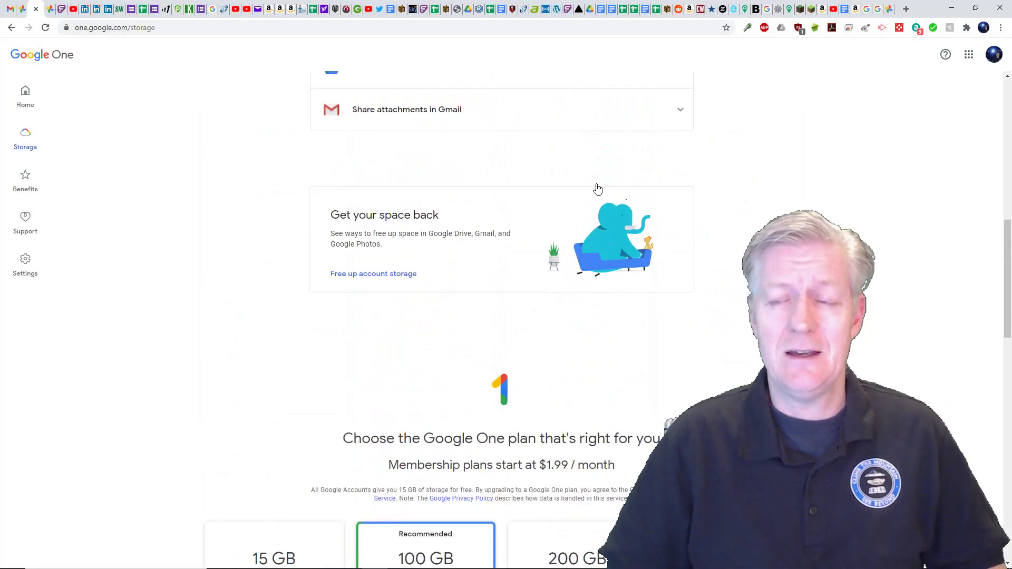
pyautogui.scroll(2, 598, 188)
pyautogui.scroll(2, 598, 189)
pyautogui.scroll(2, 597, 189)
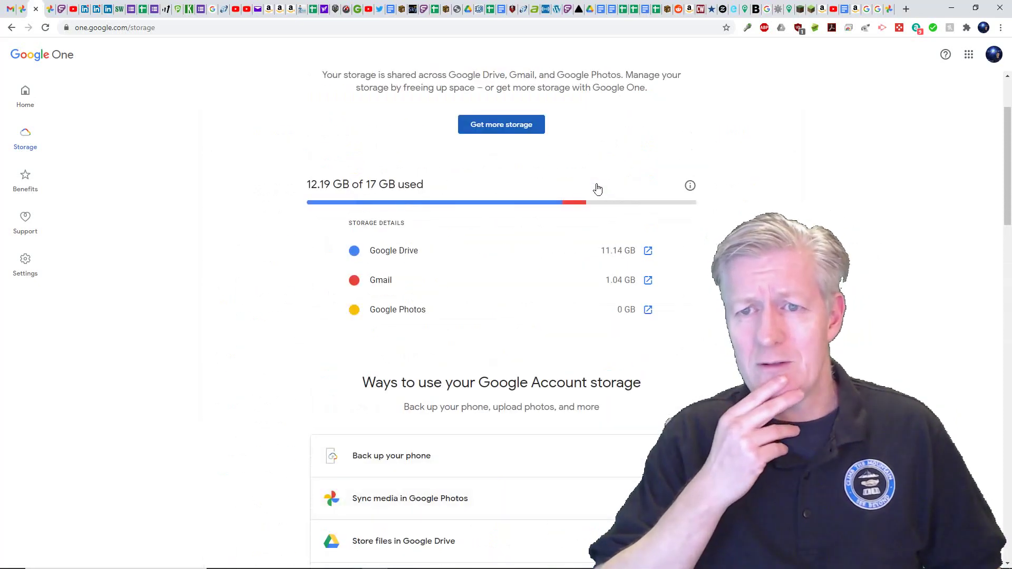
pyautogui.scroll(1, 598, 188)
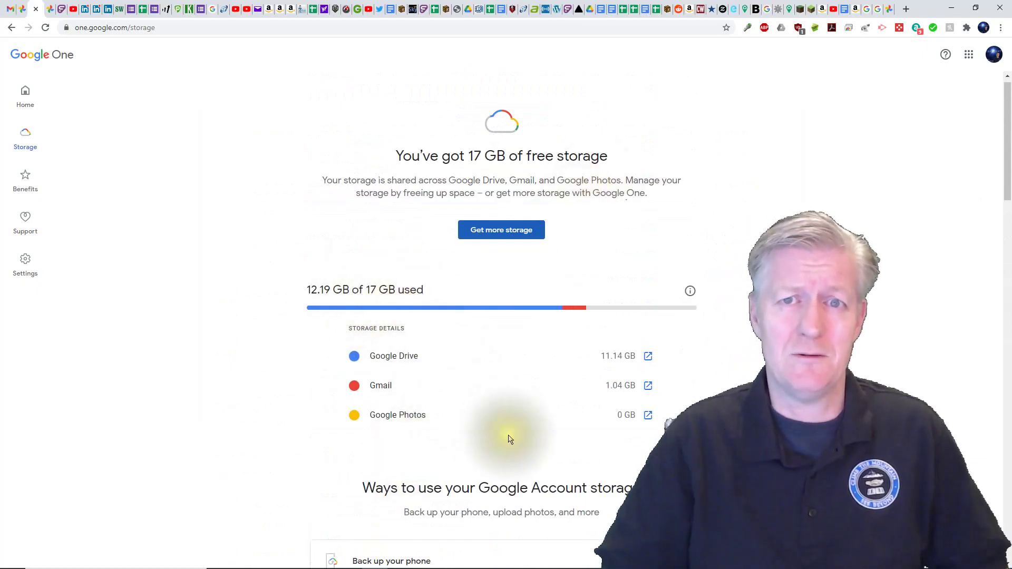
pyautogui.scroll(-2, 668, 421)
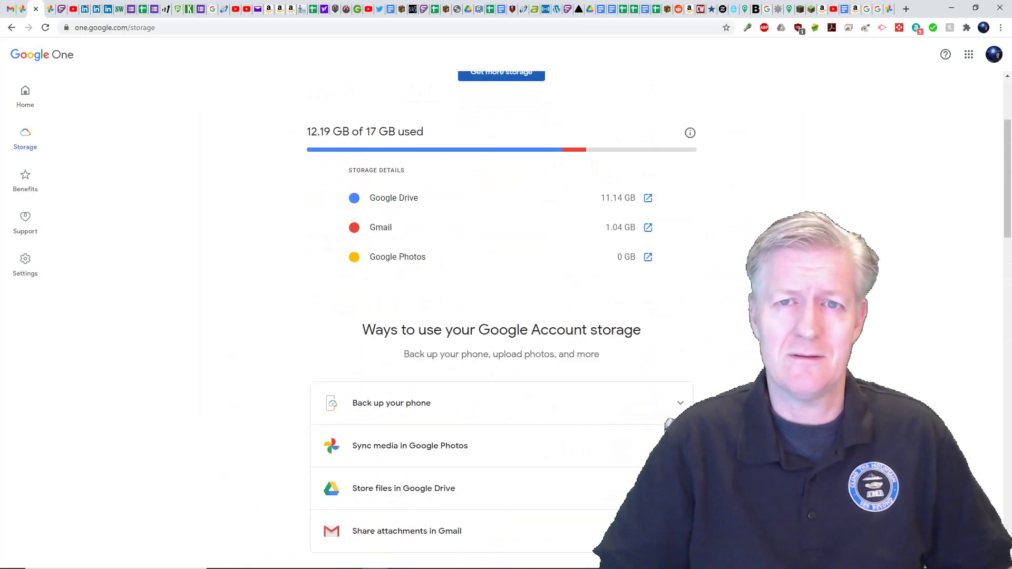
pyautogui.scroll(-3, 669, 422)
pyautogui.scroll(-2, 667, 422)
pyautogui.scroll(-2, 667, 422)
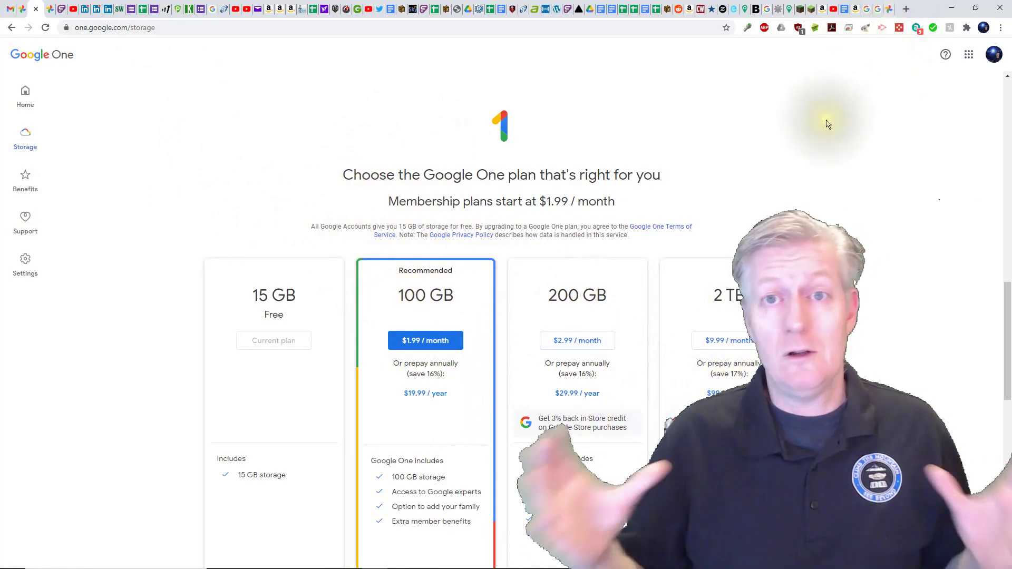
pyautogui.scroll(-2, 827, 124)
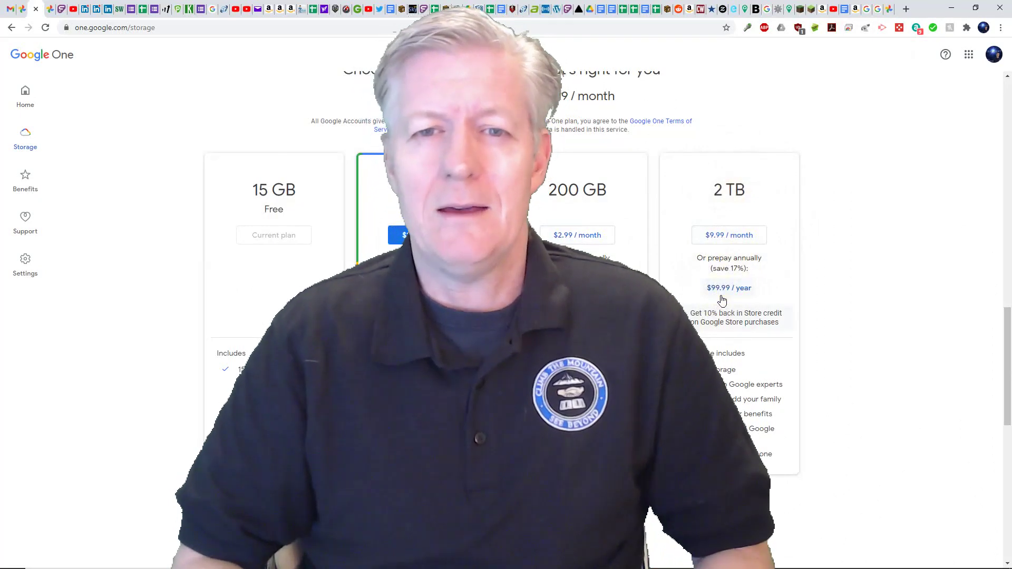
pyautogui.scroll(-1, 721, 301)
pyautogui.scroll(-1, 721, 301)
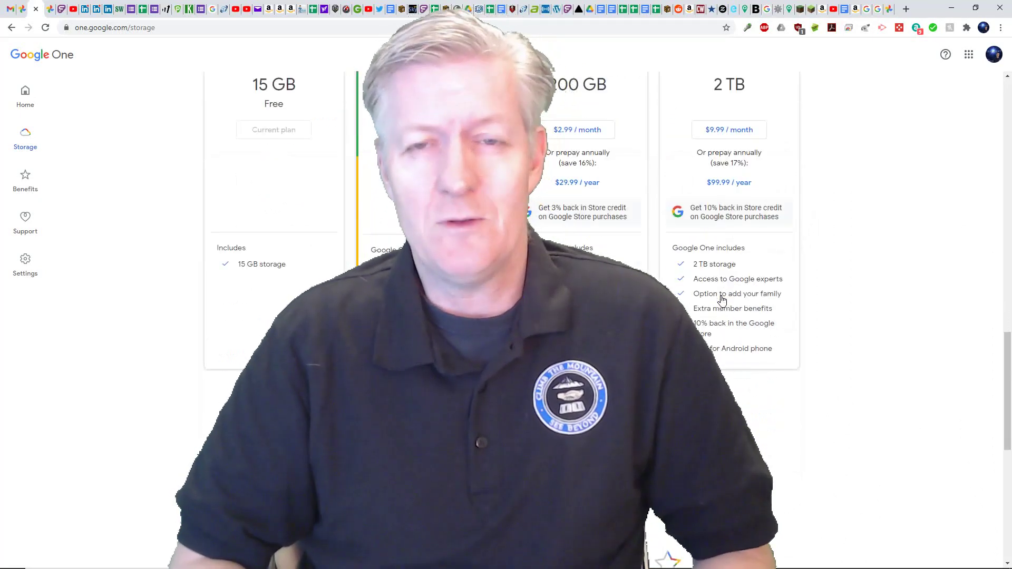